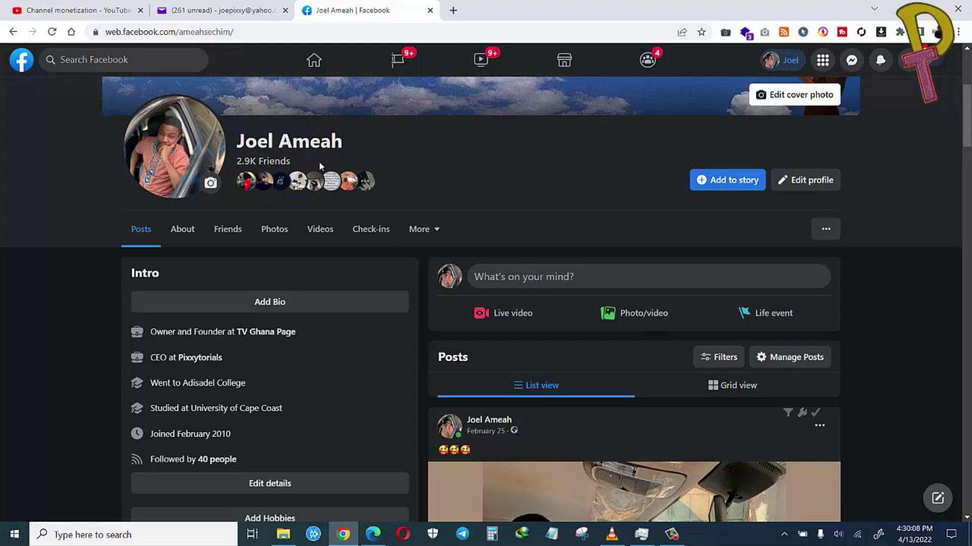
- Open a new blank browser tab beside the Facebook profile tab
click(452, 9)
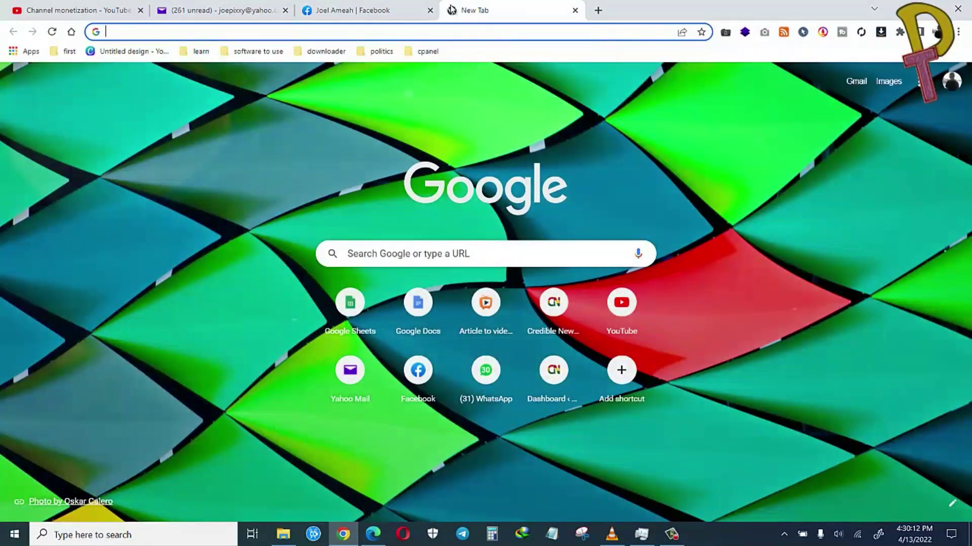
- Go to business.facebook.com/creatorstudio in the new tab to load Creator Studio Home
text(business)
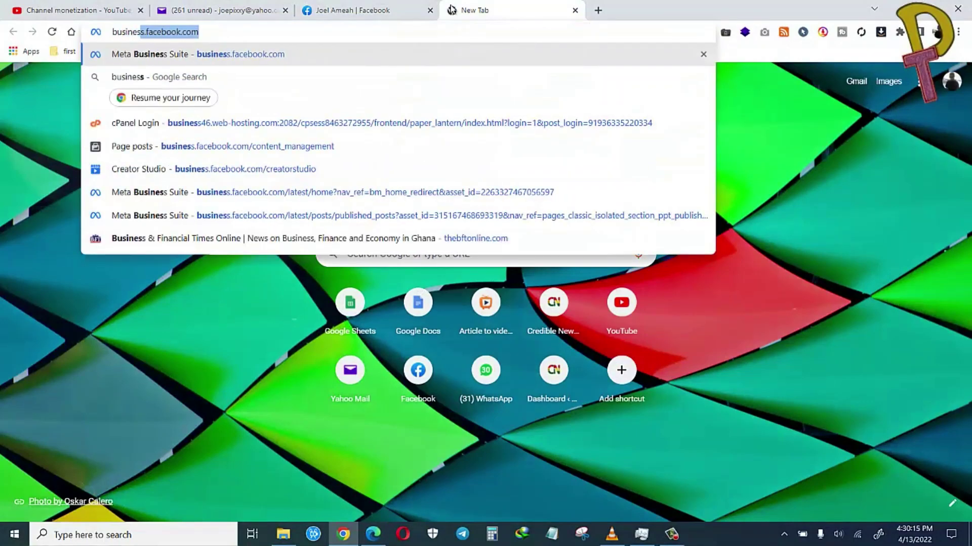
key(Right)
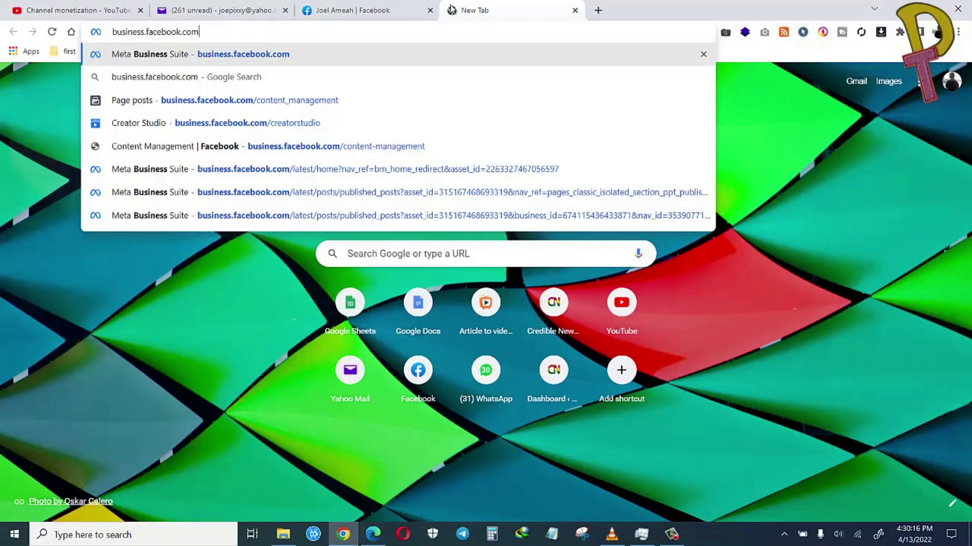
text(/creatorstui)
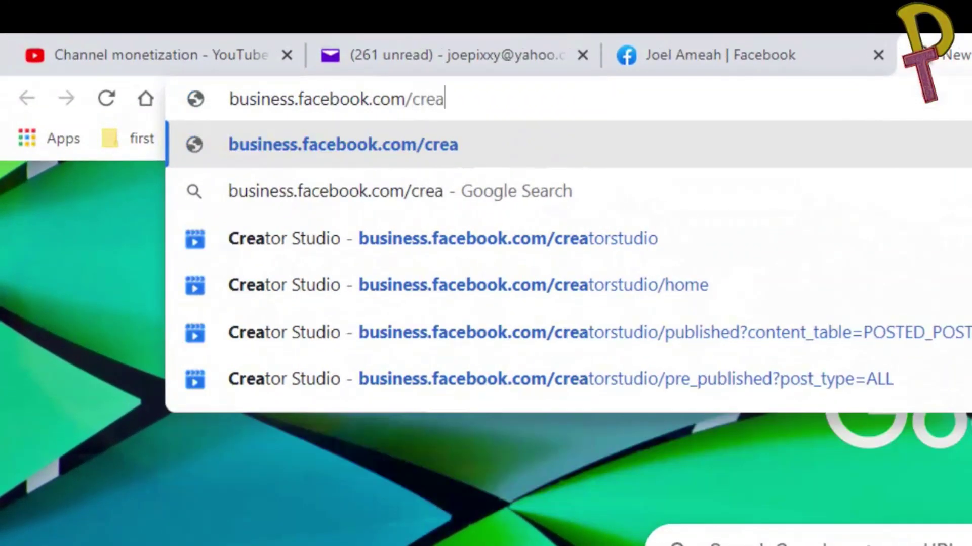
key(BackSpace)
text(dio)
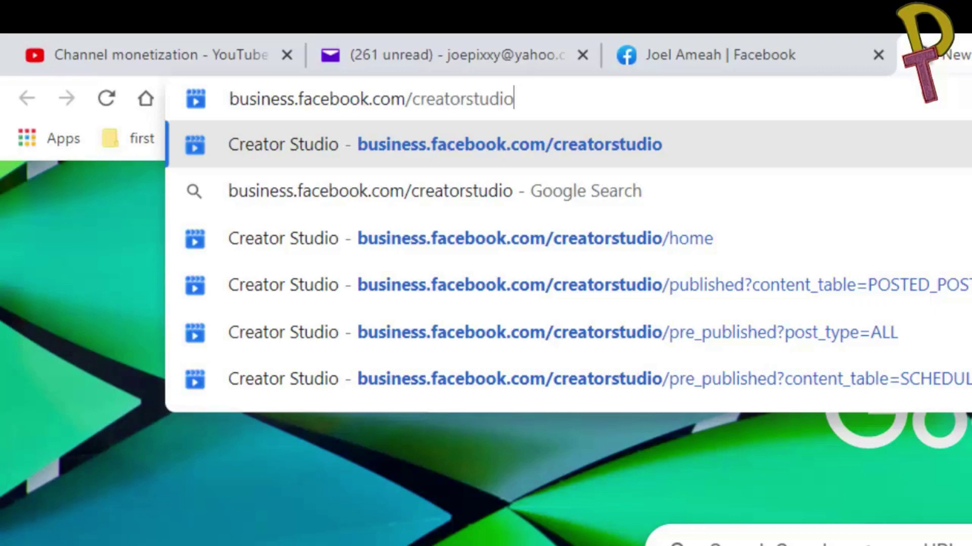
key(Return)
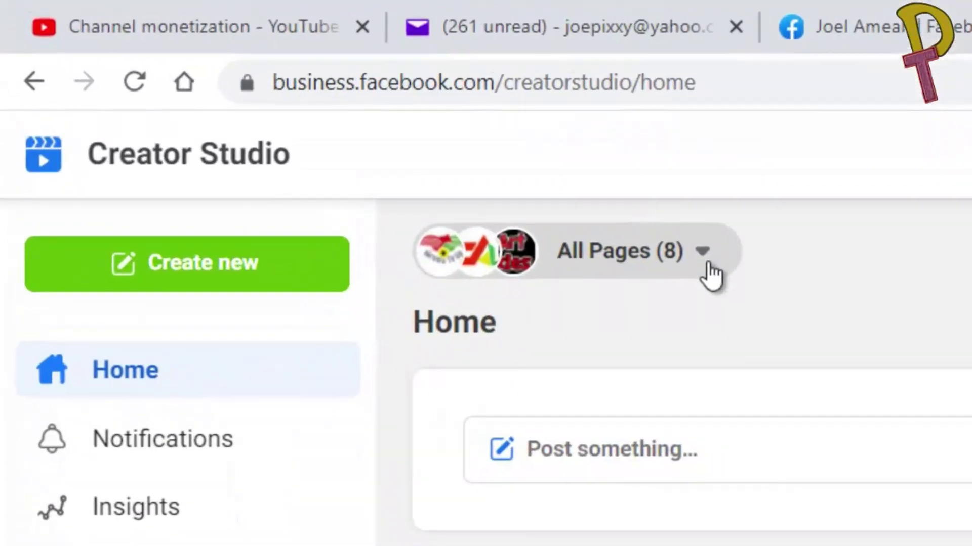
- Unselect all managed pages, keep only Pixxytorials, and view Creator Studio for it
click(709, 264)
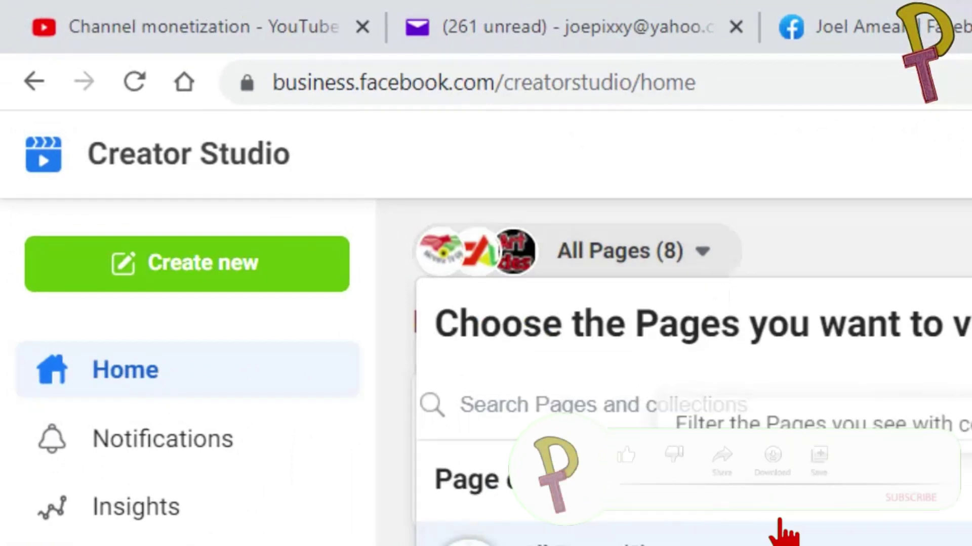
scroll(557, 496, down, 2)
scroll(693, 486, up, 2)
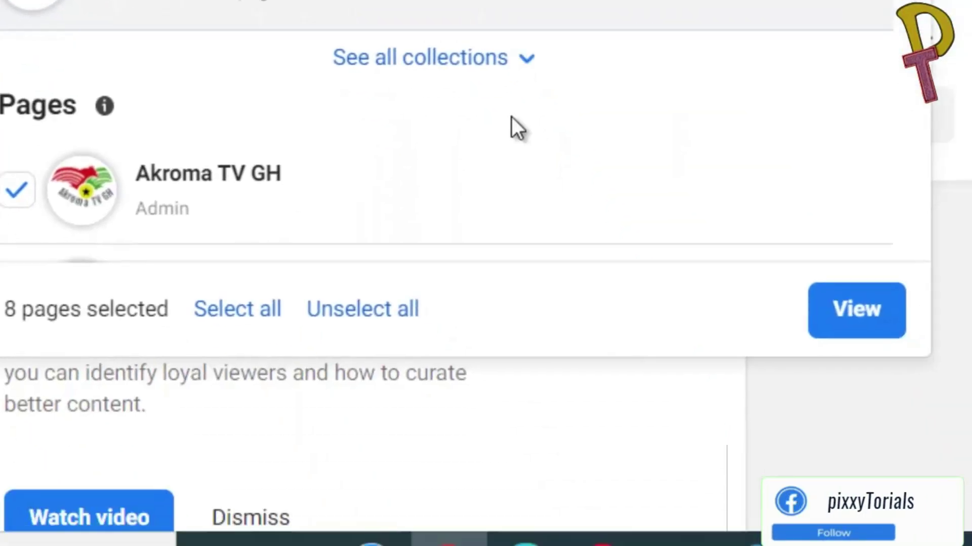
click(385, 324)
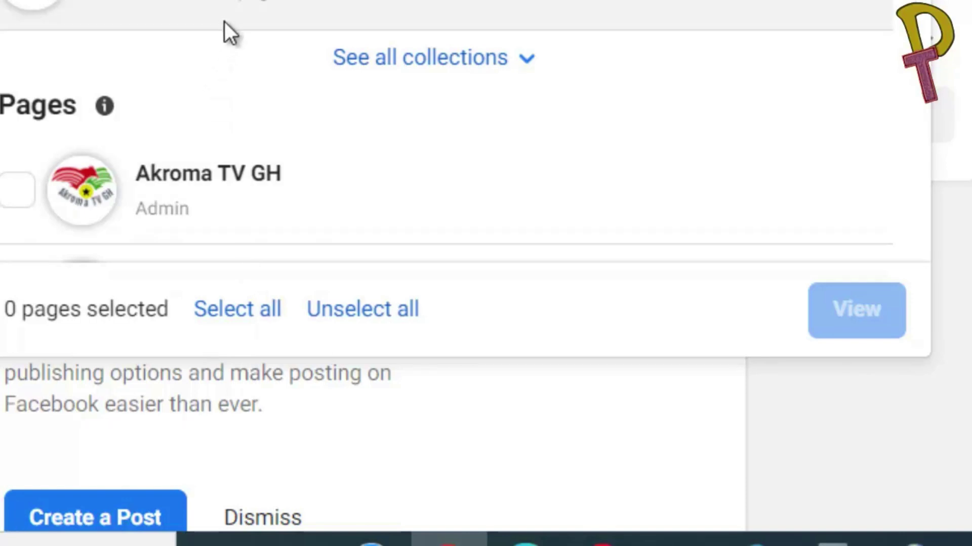
scroll(225, 30, down, 3)
scroll(253, 81, down, 3)
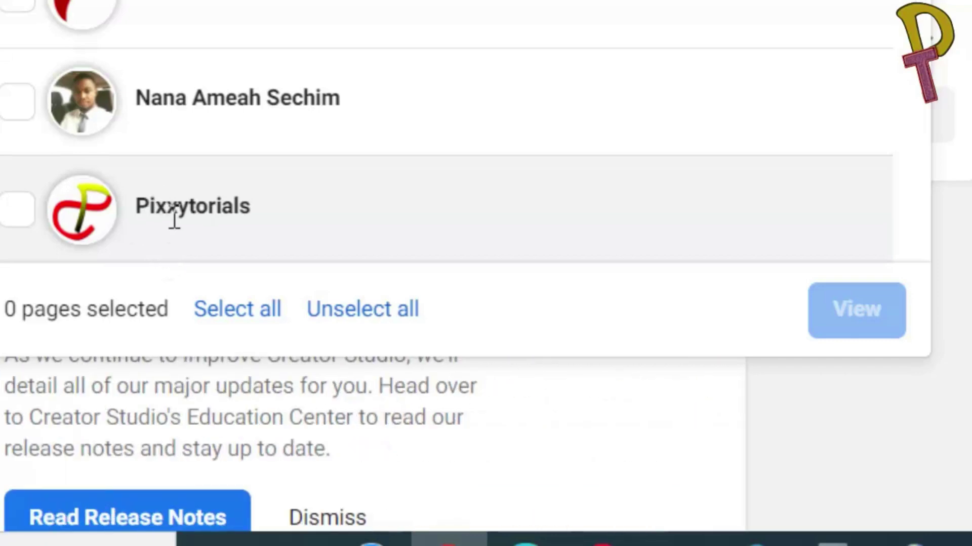
click(21, 212)
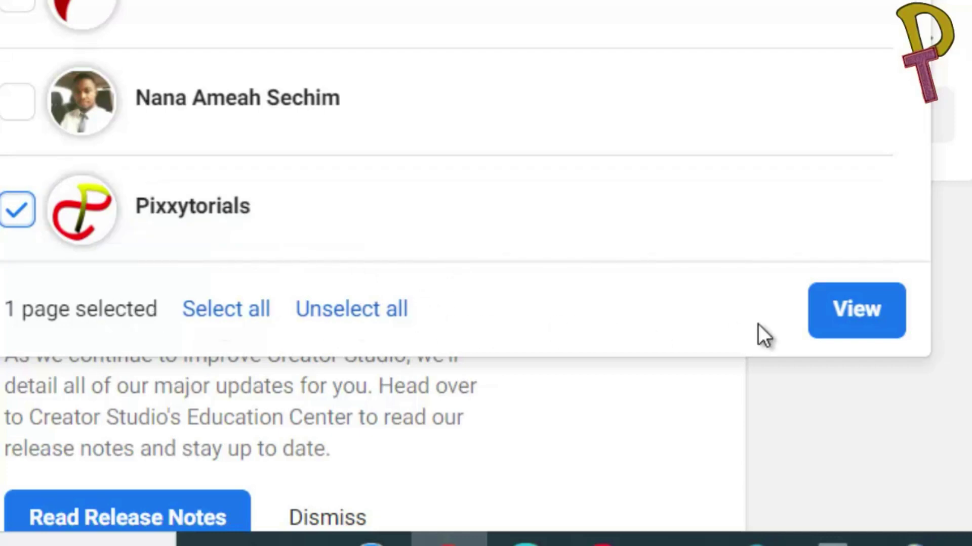
click(872, 325)
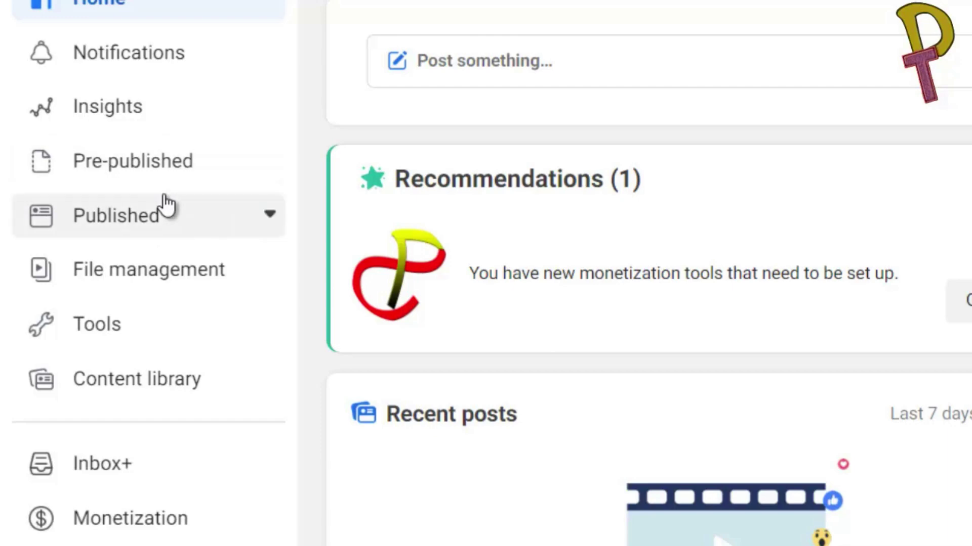
- Open the Published post table with All post types and scroll to the 12/29/2018 posts
click(165, 215)
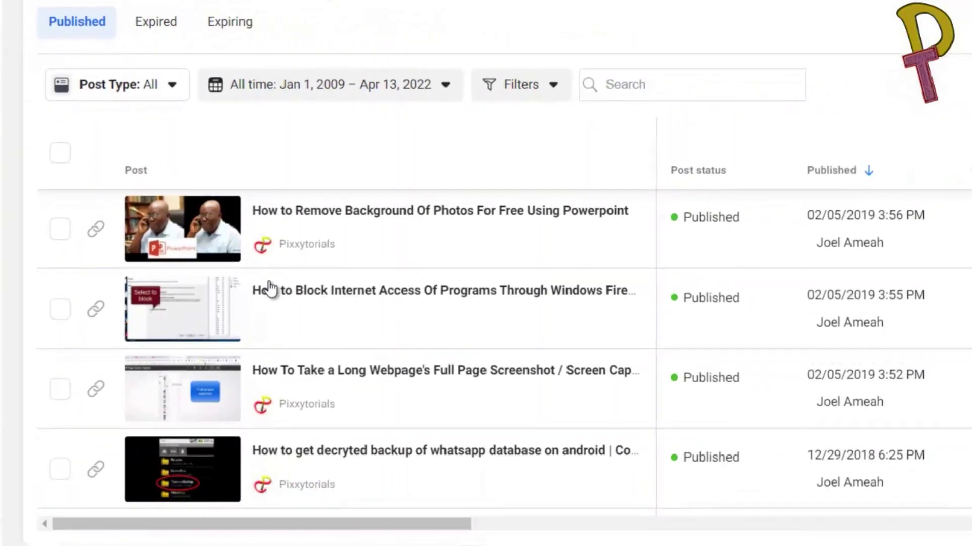
scroll(503, 354, down, 5)
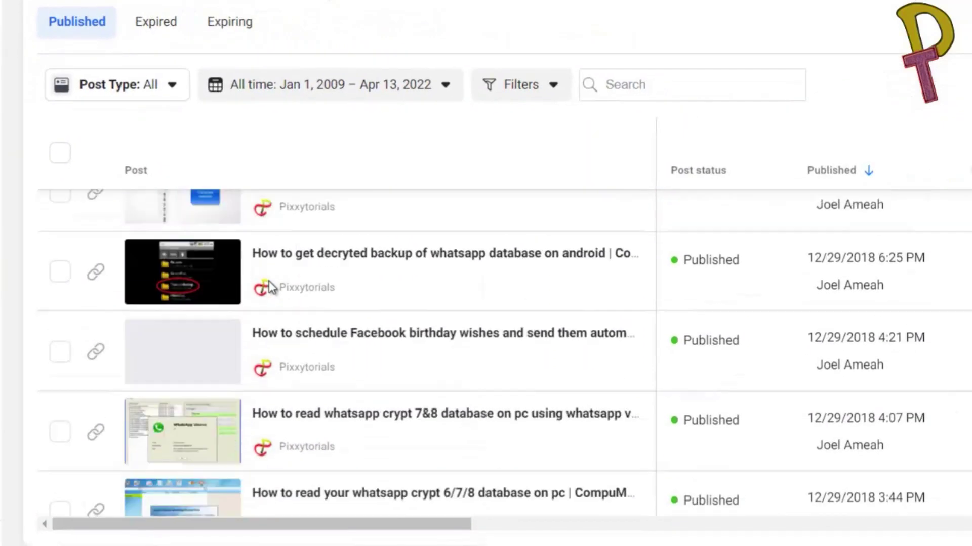
scroll(272, 289, up, 3)
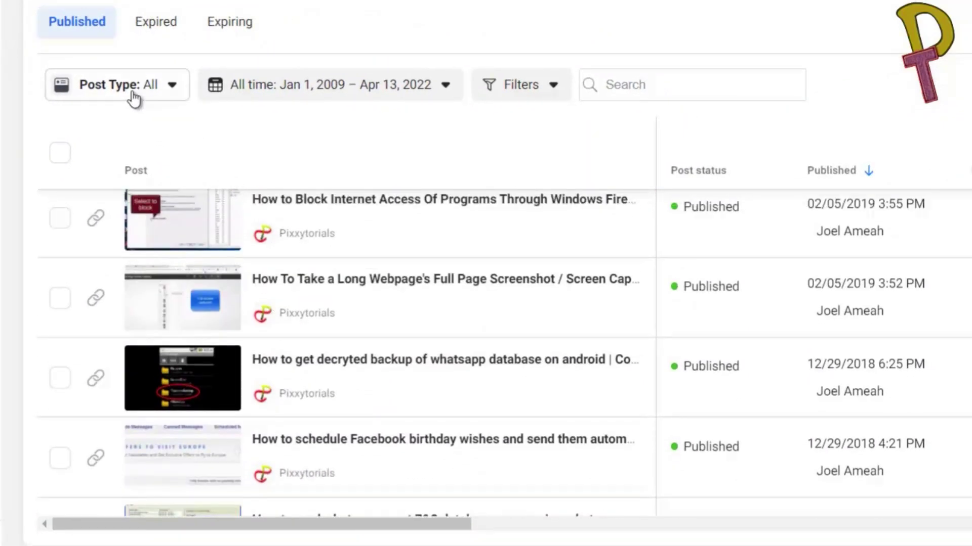
click(173, 96)
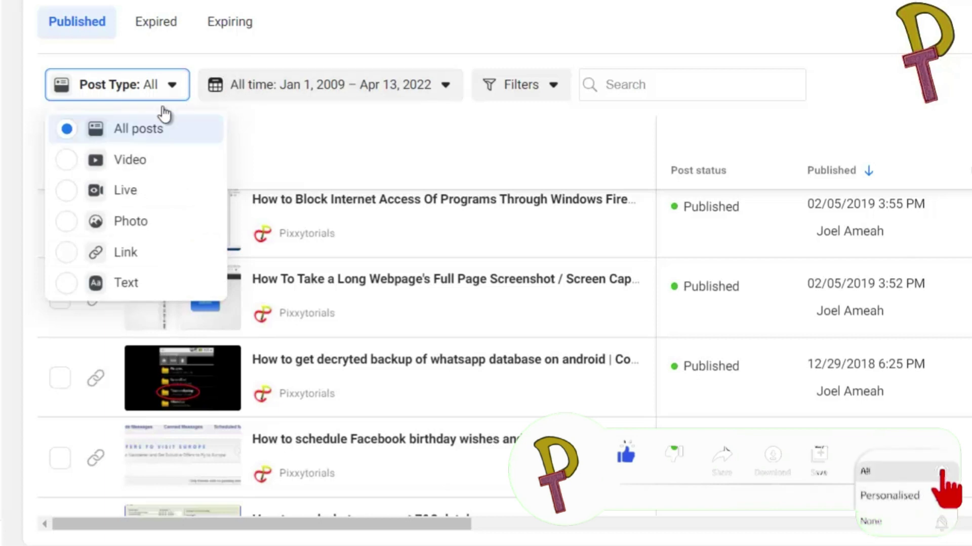
click(113, 130)
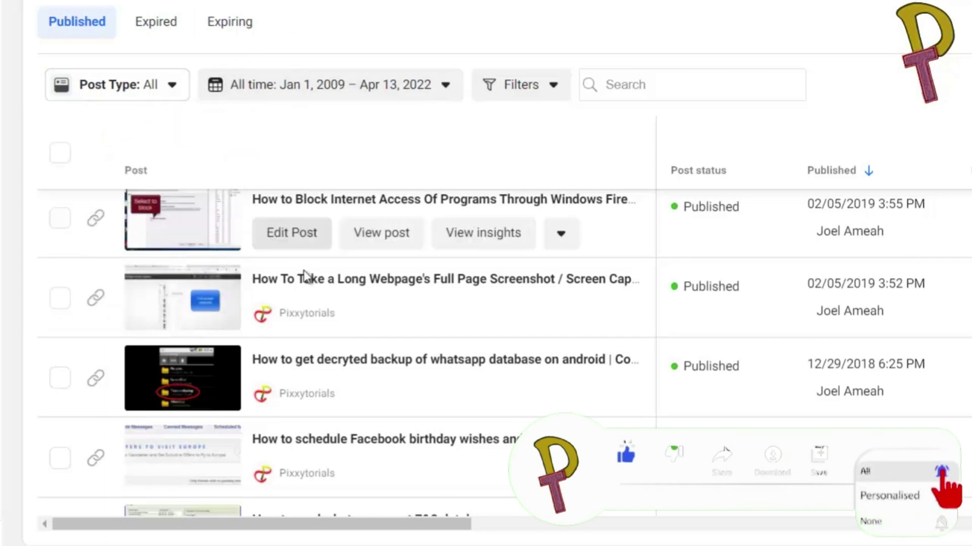
scroll(334, 308, down, 5)
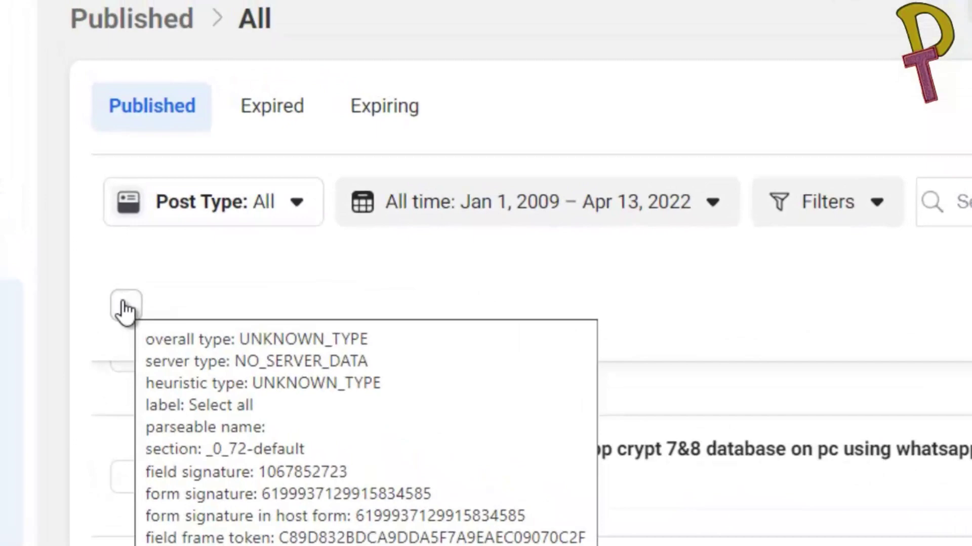
- Toggle the select-all checkbox off, then scroll to the bottom to load every post down to 2014
click(60, 154)
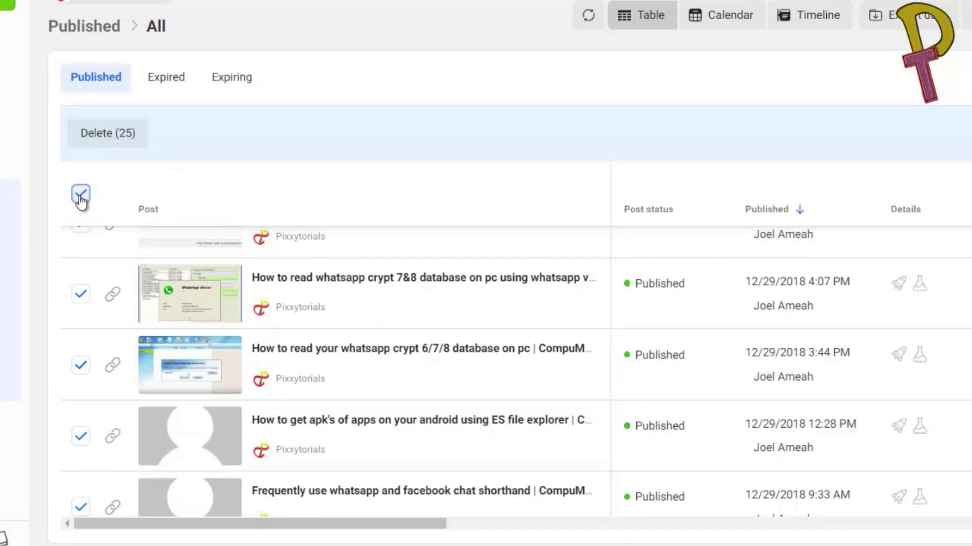
click(80, 198)
scroll(448, 375, down, 10)
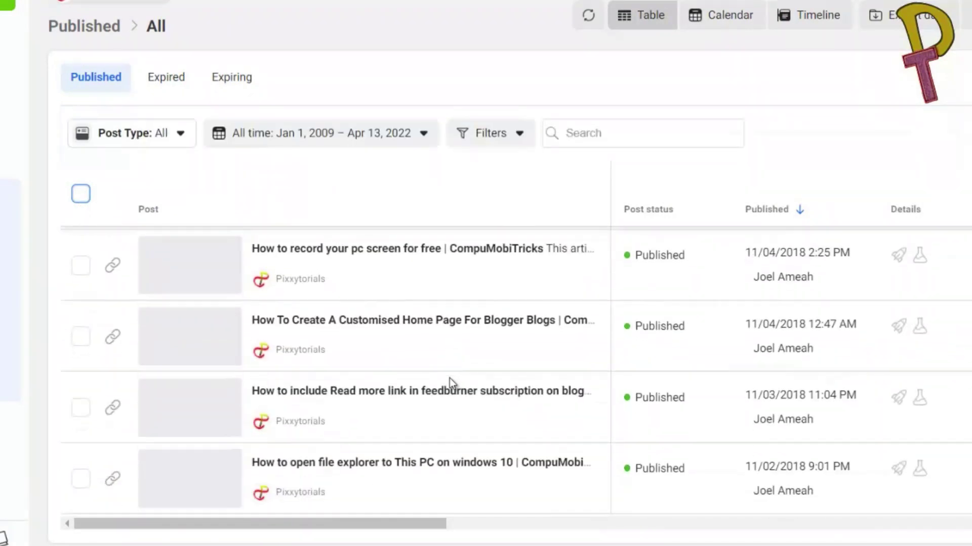
scroll(449, 378, down, 3)
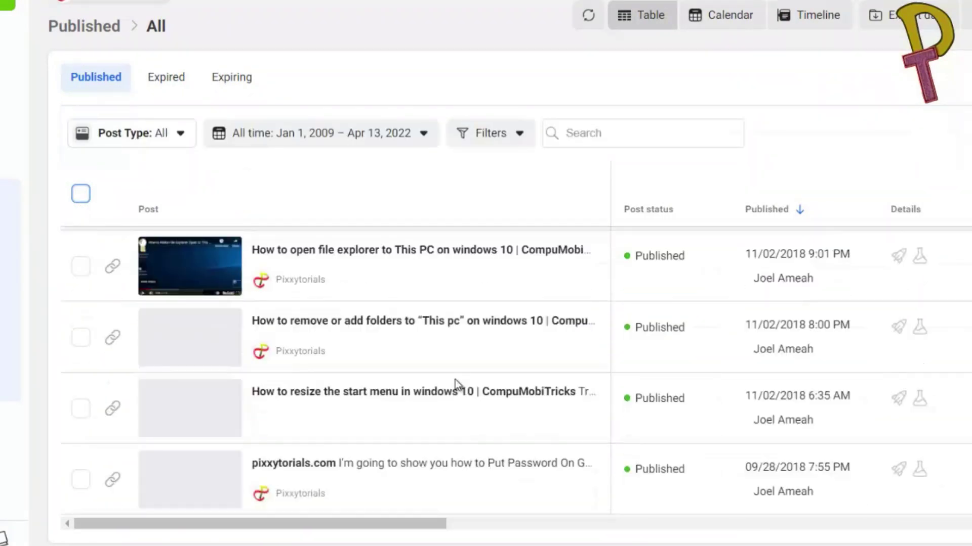
scroll(456, 379, down, 15)
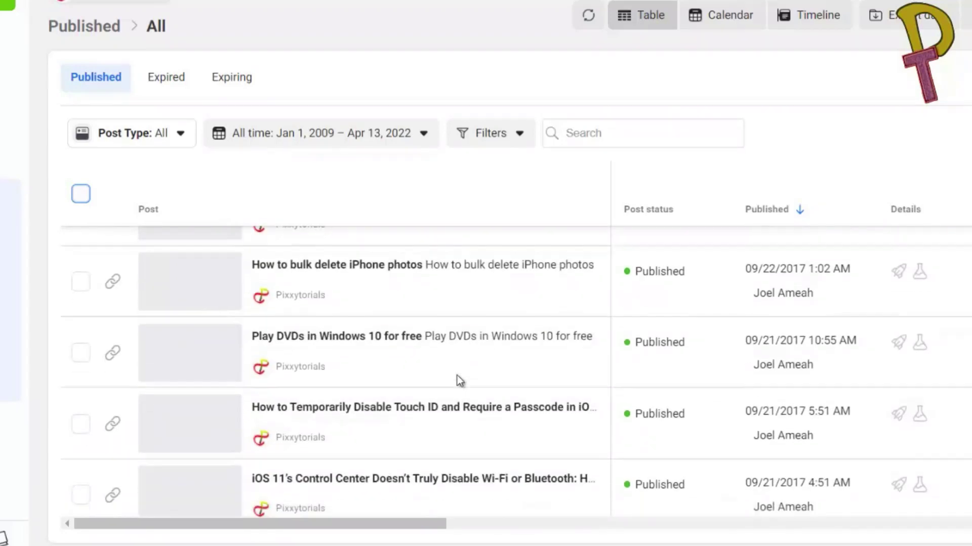
scroll(457, 375, down, 15)
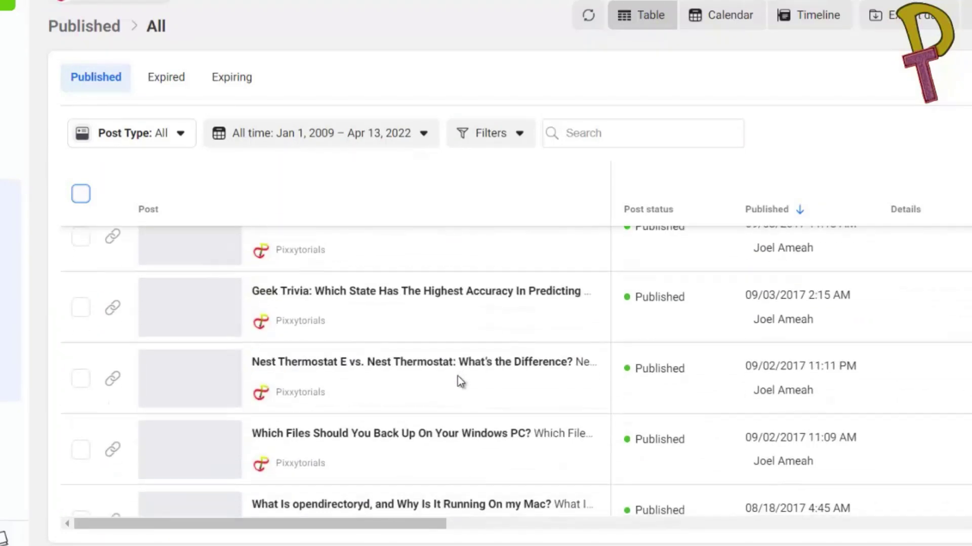
scroll(457, 376, down, 15)
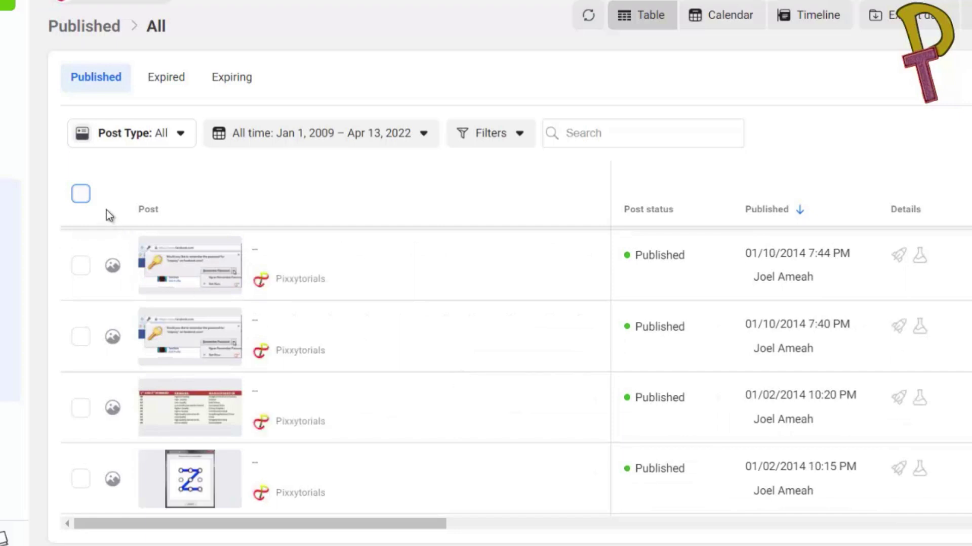
- Select all 76 loaded posts so the Delete (76) button appears
click(82, 195)
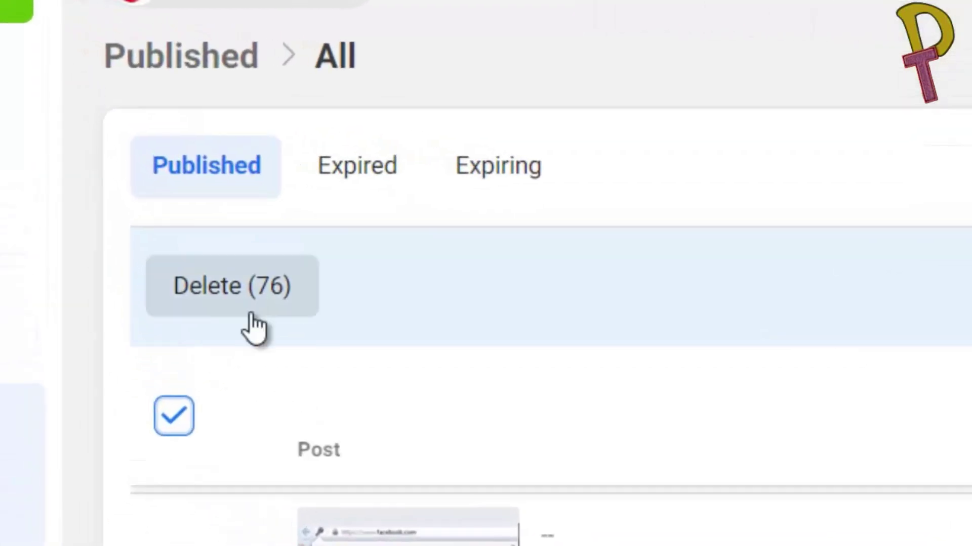
click(178, 420)
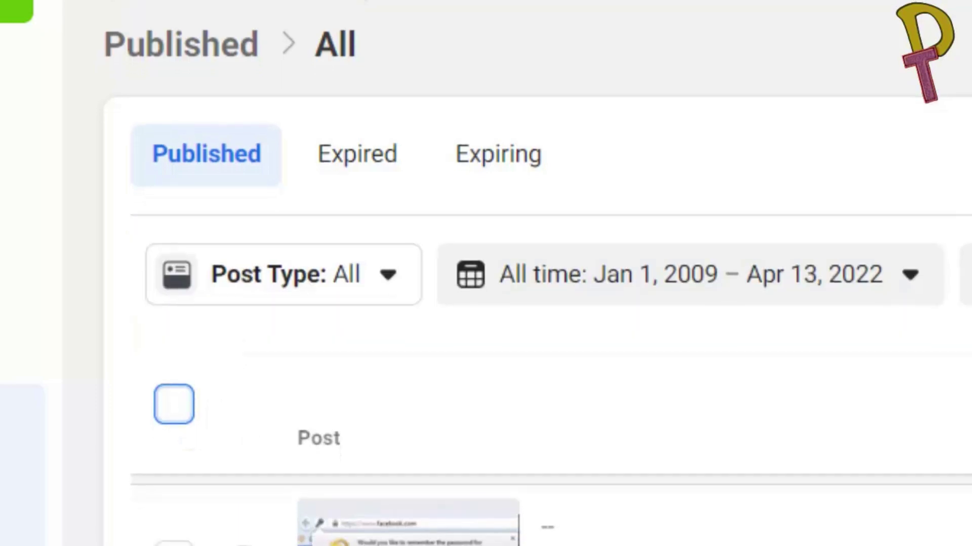
scroll(506, 506, down, 2)
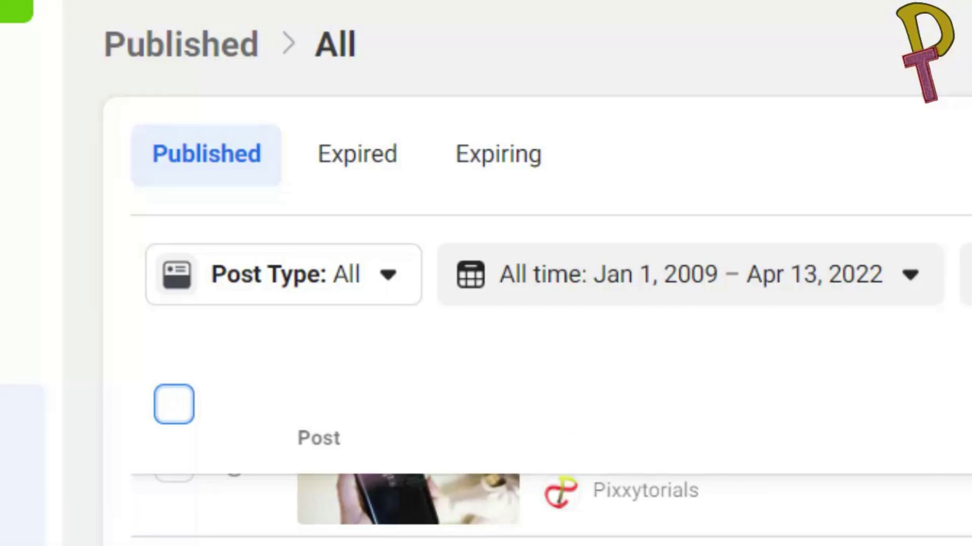
click(176, 409)
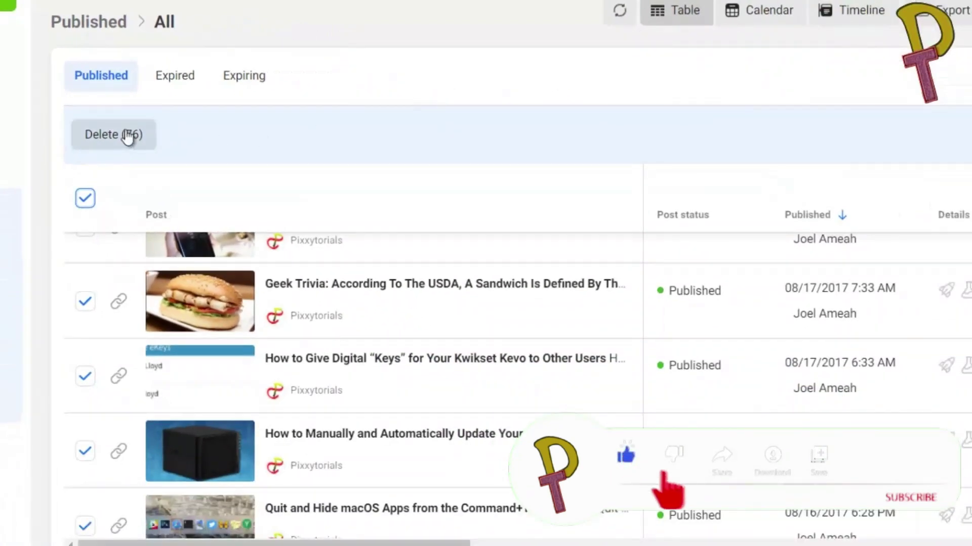
mouse_move(426, 342)
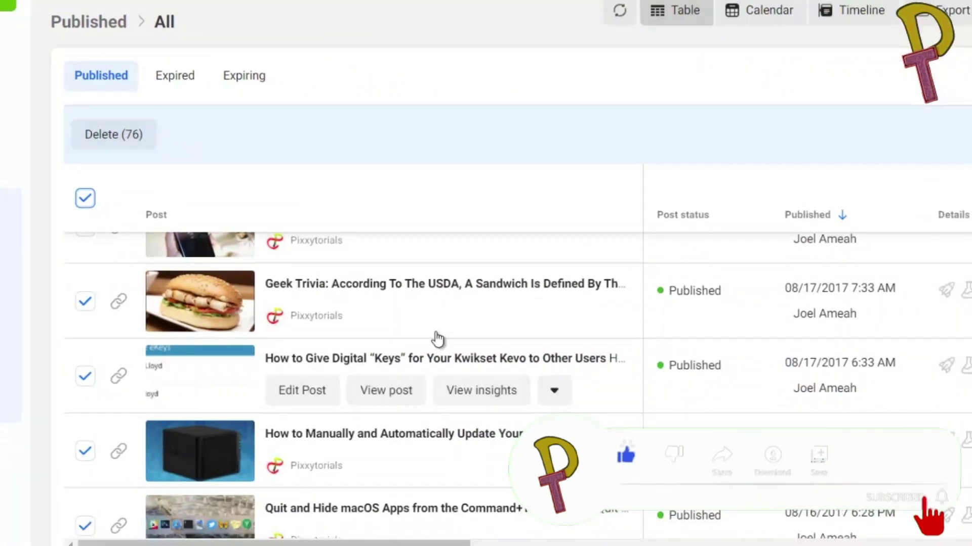
mouse_move(320, 316)
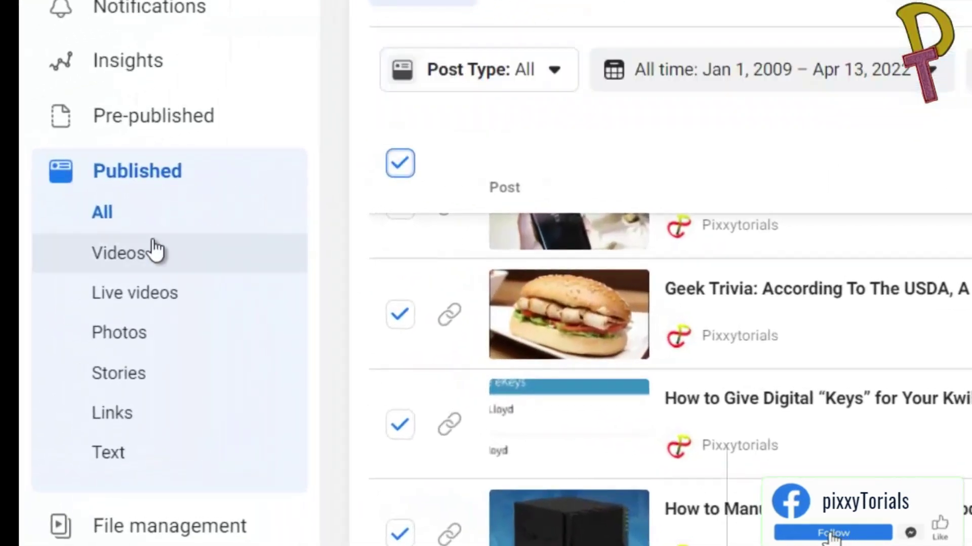
- Browse the Videos, Photos, Stories, Links and Text categories, check the date range, then return to All
click(163, 262)
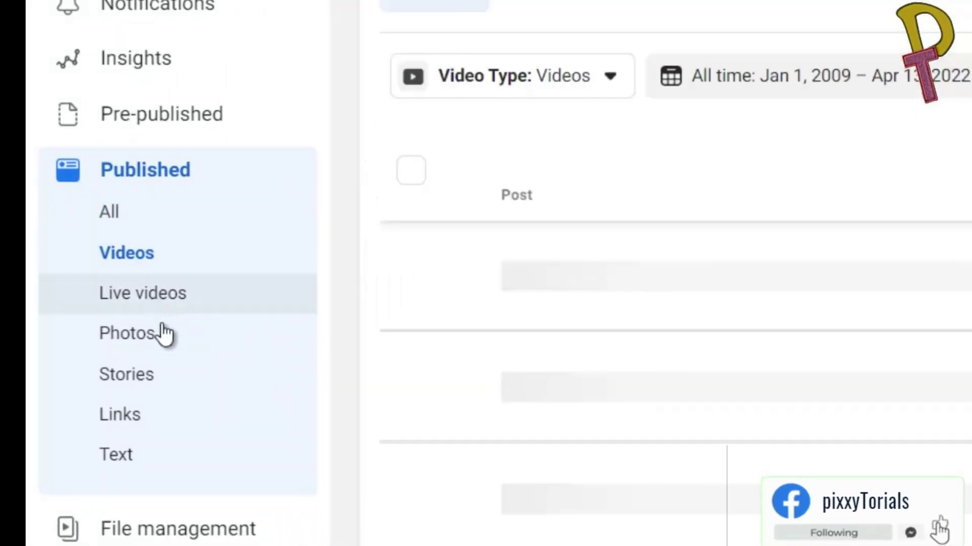
click(160, 335)
click(152, 390)
click(147, 423)
click(143, 469)
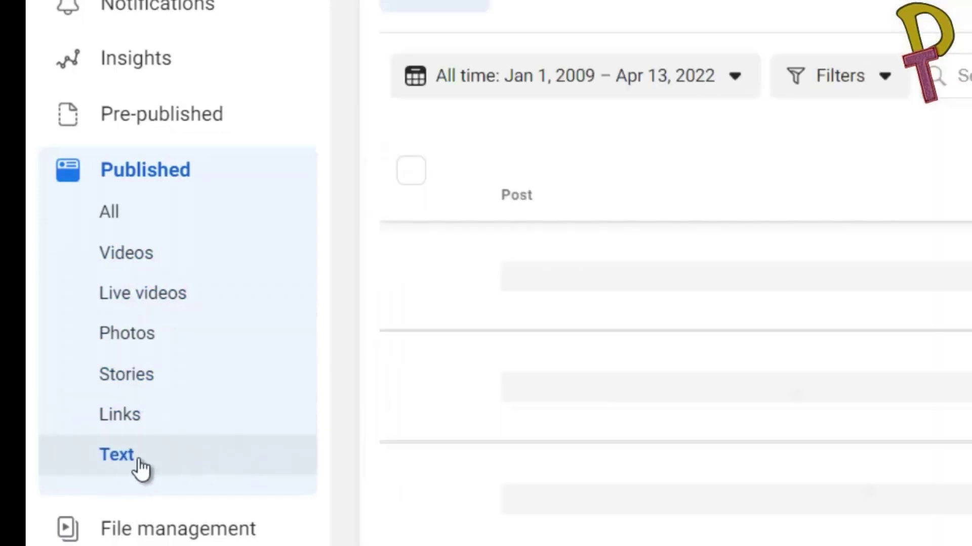
click(687, 82)
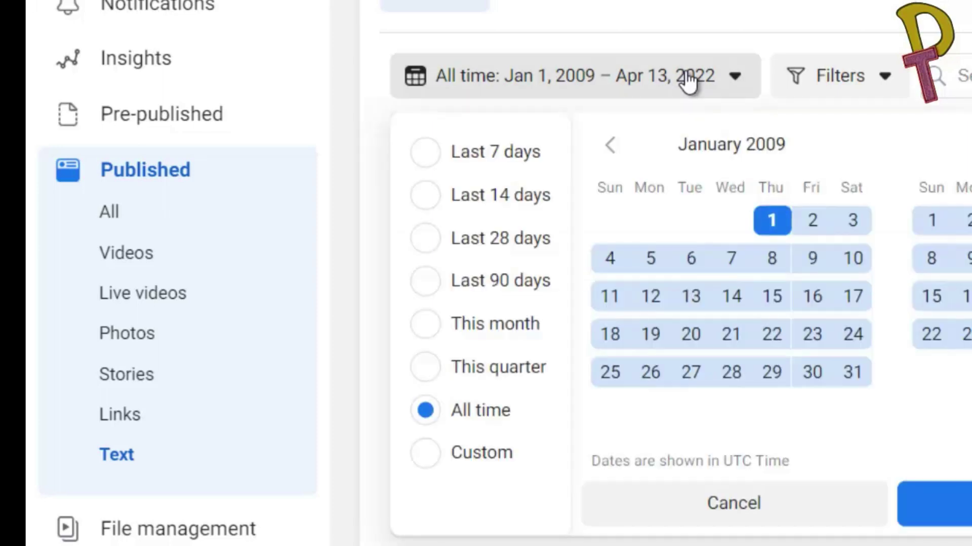
click(144, 225)
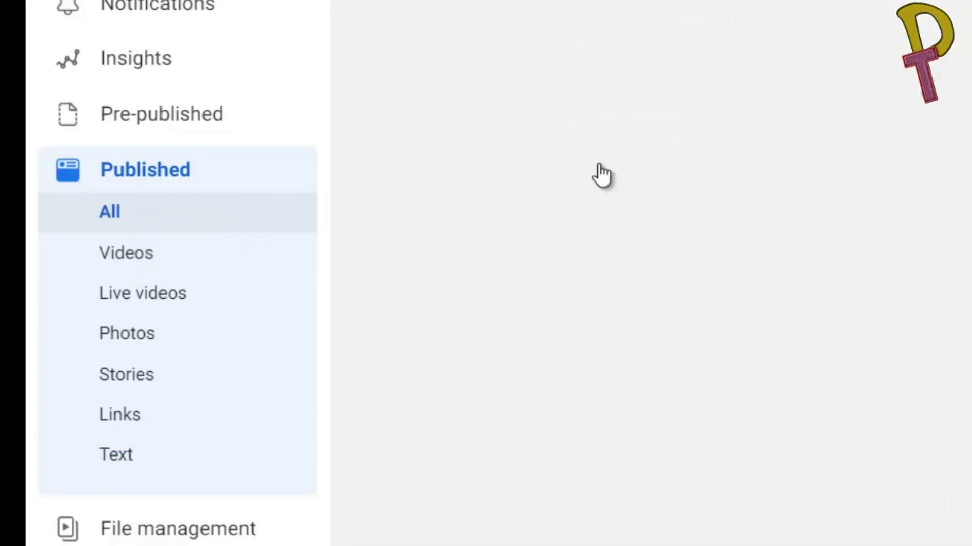